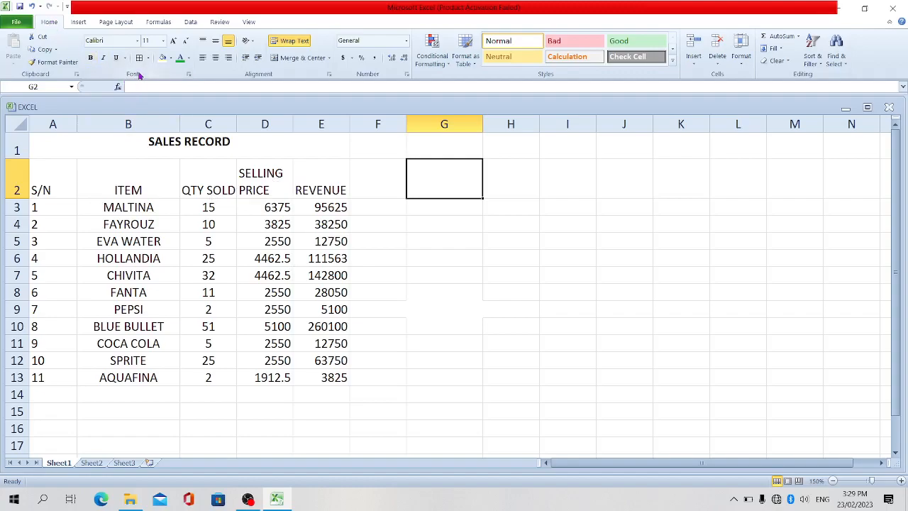
- Toggle the bold formatting of the merged SALES RECORD title off and back on, twice
left_click(156, 146)
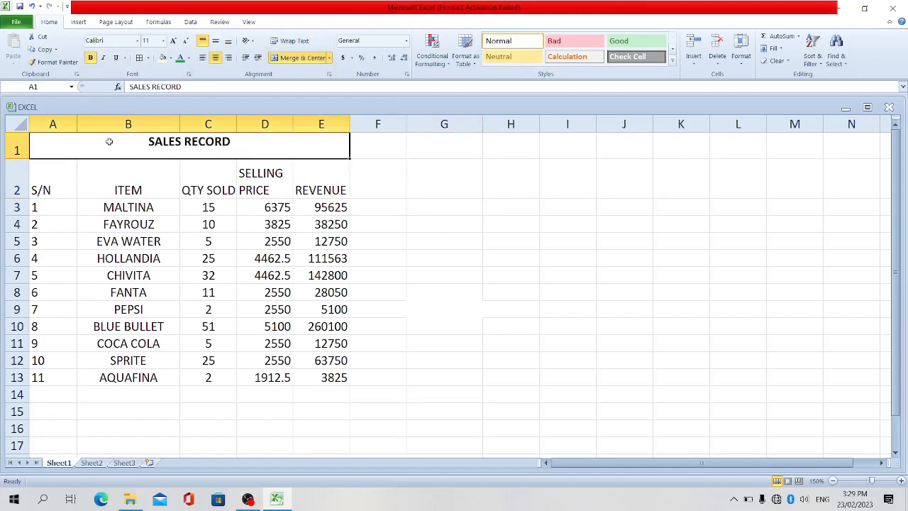
left_click(91, 58)
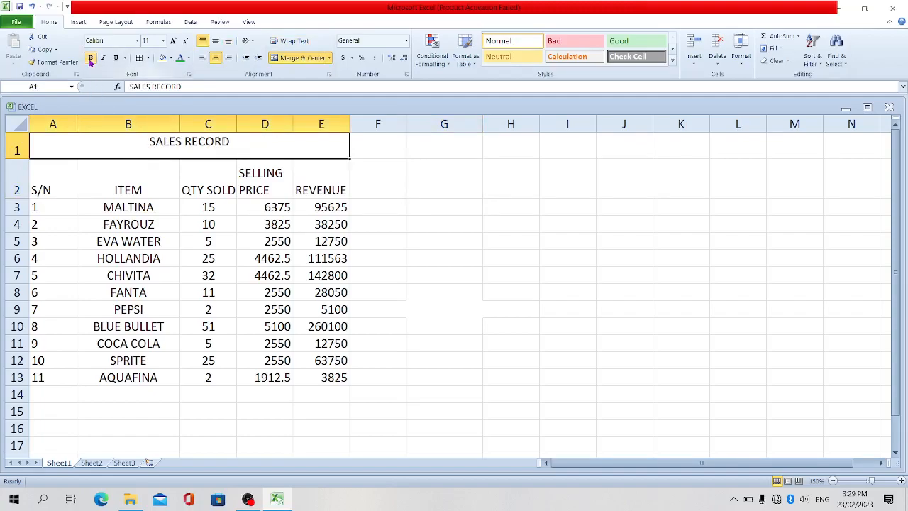
left_click(129, 174)
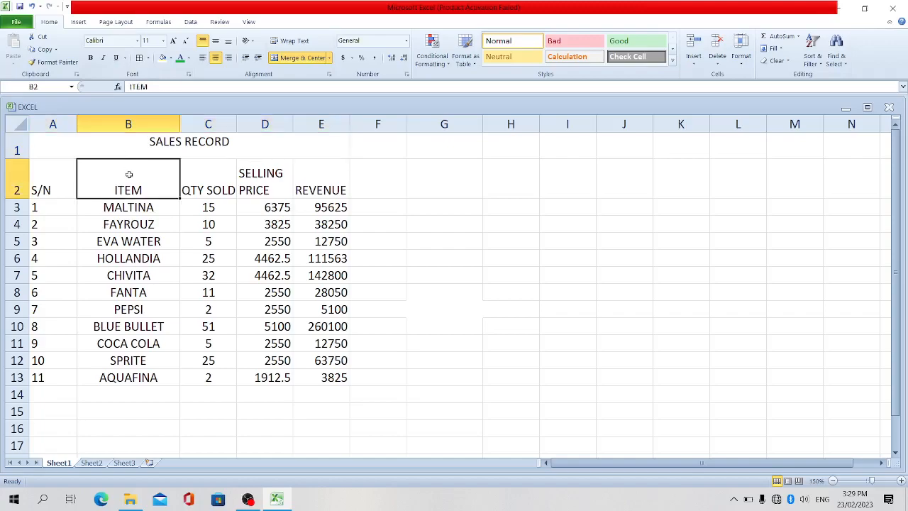
left_click(130, 145)
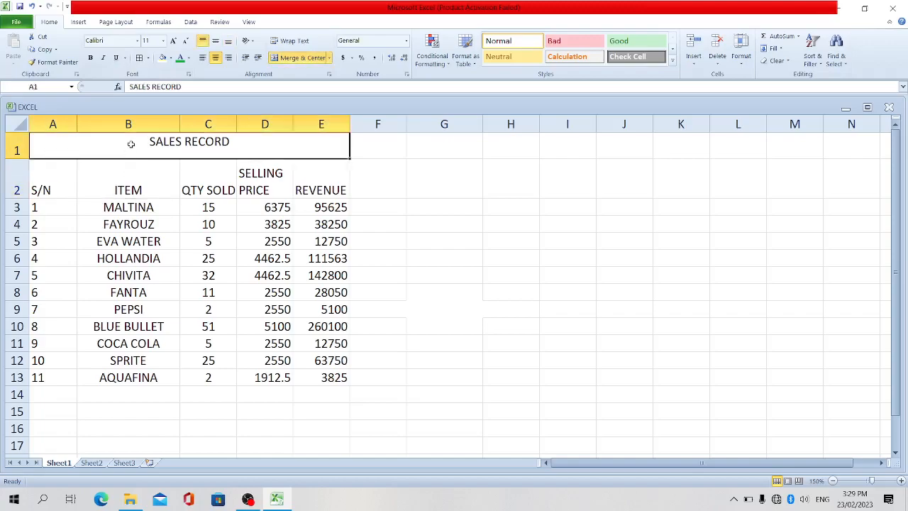
left_click(90, 59)
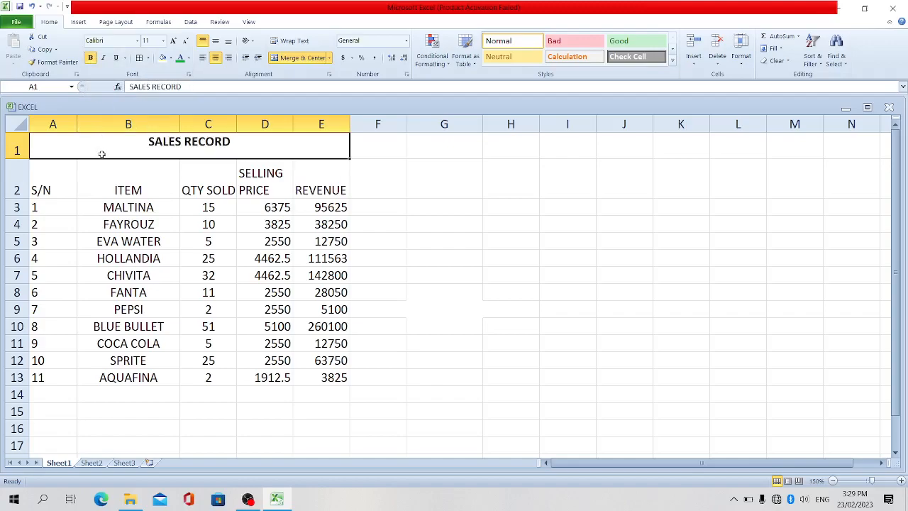
key("ctrl+b")
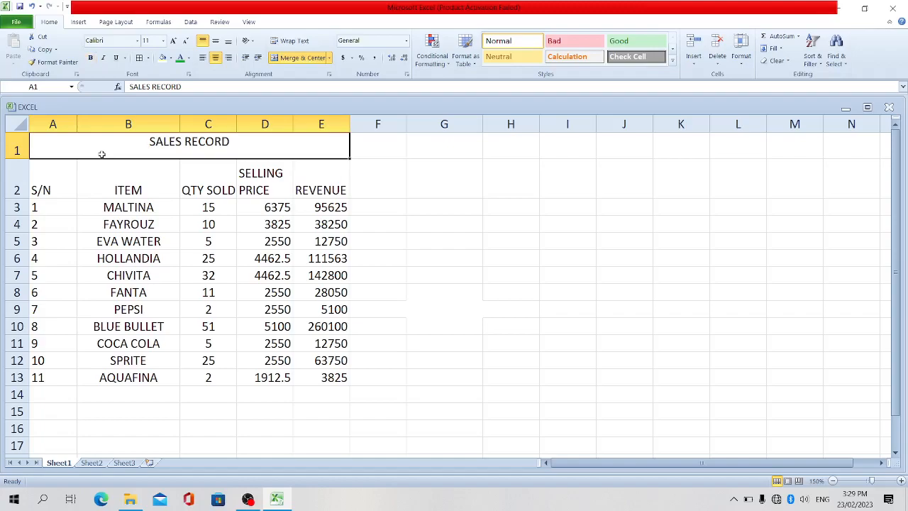
key("ctrl+b")
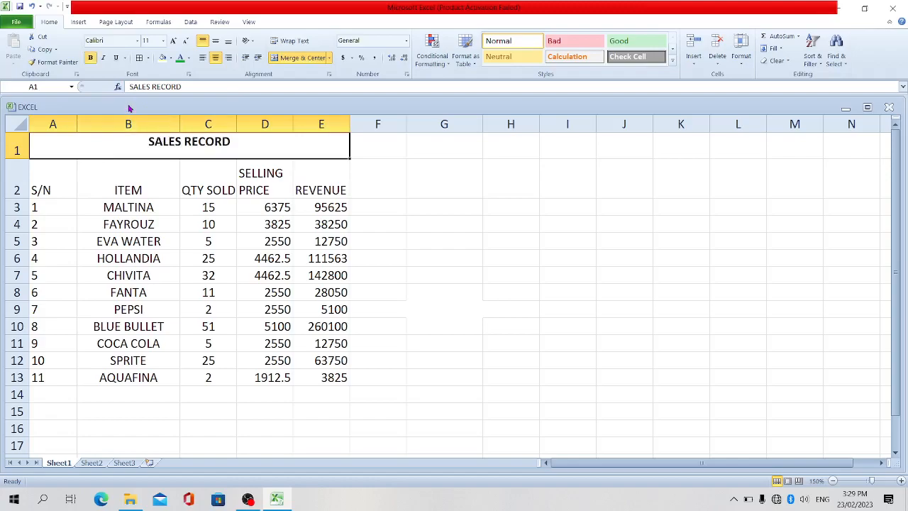
- Italicize and underline the SALES RECORD title in row 1
left_click(104, 58)
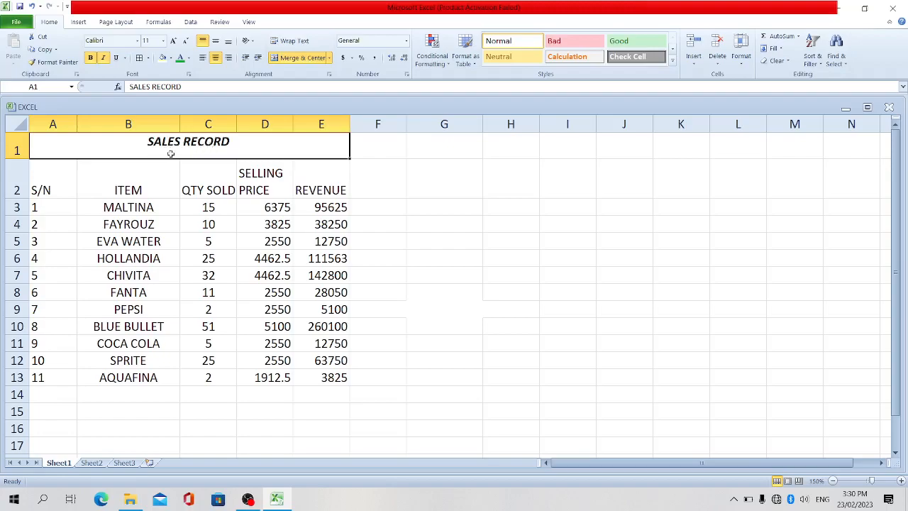
left_click(117, 61)
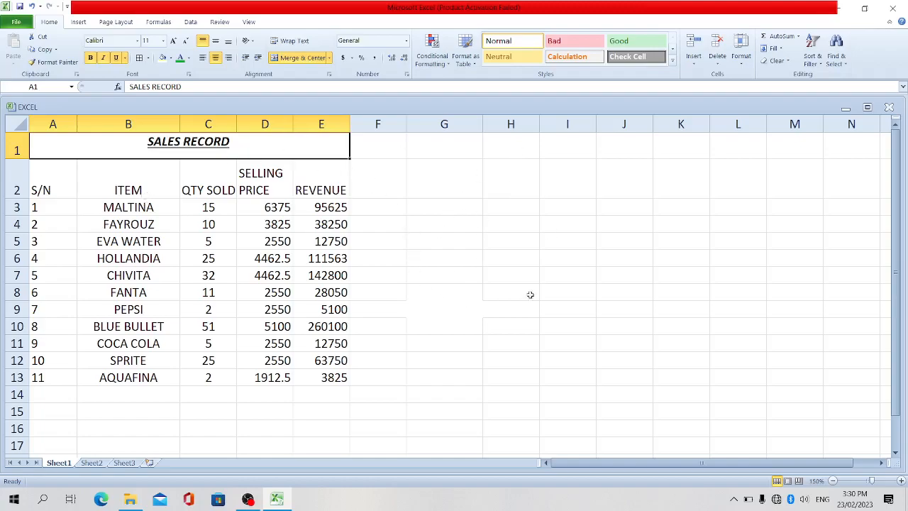
- Apply All Borders to the whole sales table, from the title through row 13 (A1:E13)
left_click_drag(117, 144, 133, 374)
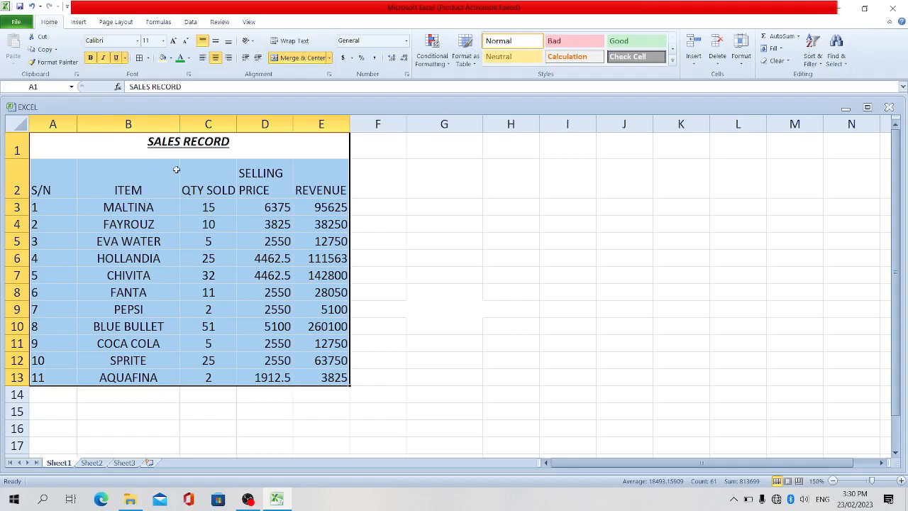
left_click(148, 58)
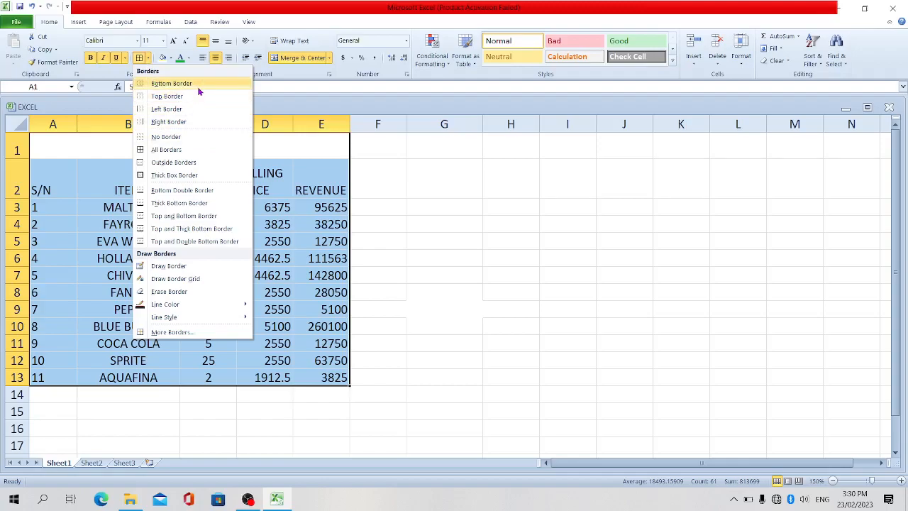
left_click(183, 149)
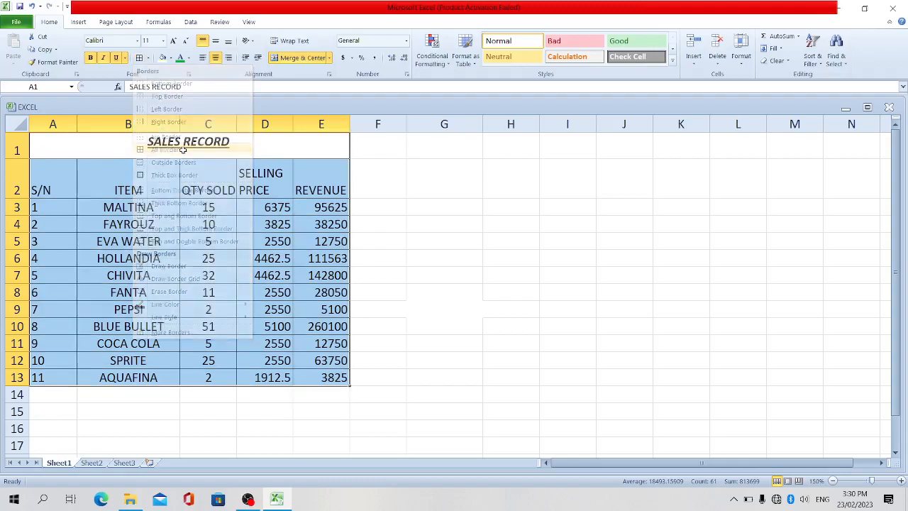
left_click(413, 288)
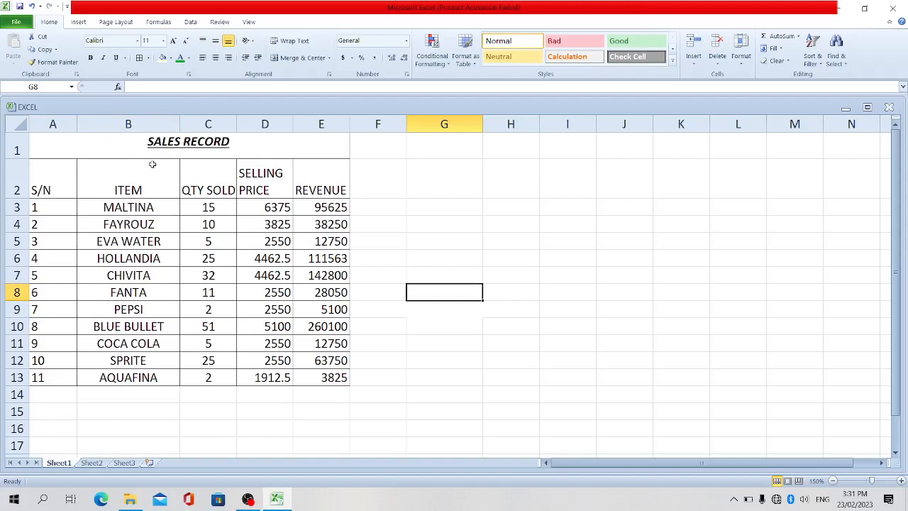
- Change the font of the entire sales table (A1:E13) to Algerian
left_click_drag(117, 148, 127, 381)
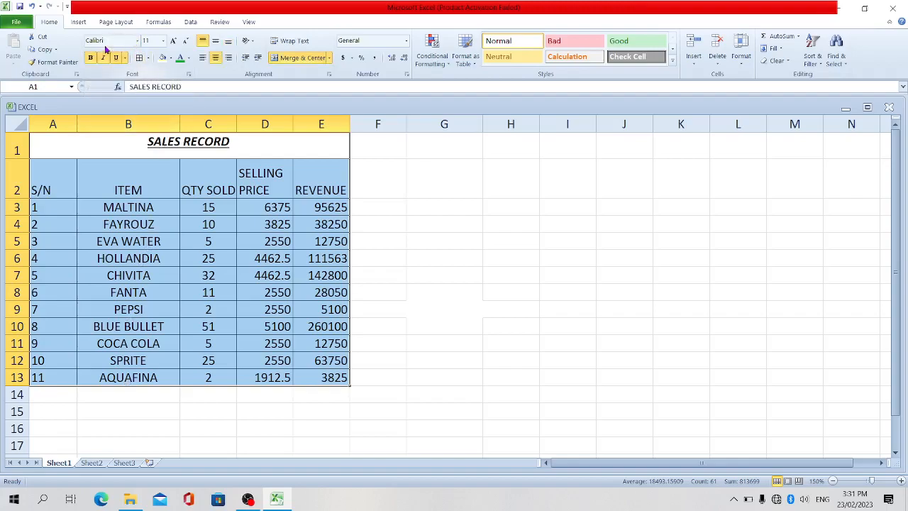
left_click(138, 42)
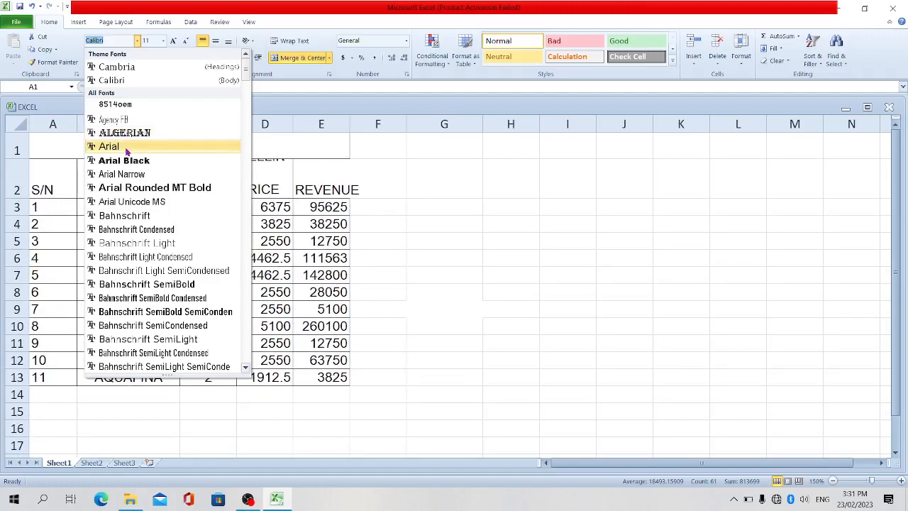
left_click(143, 135)
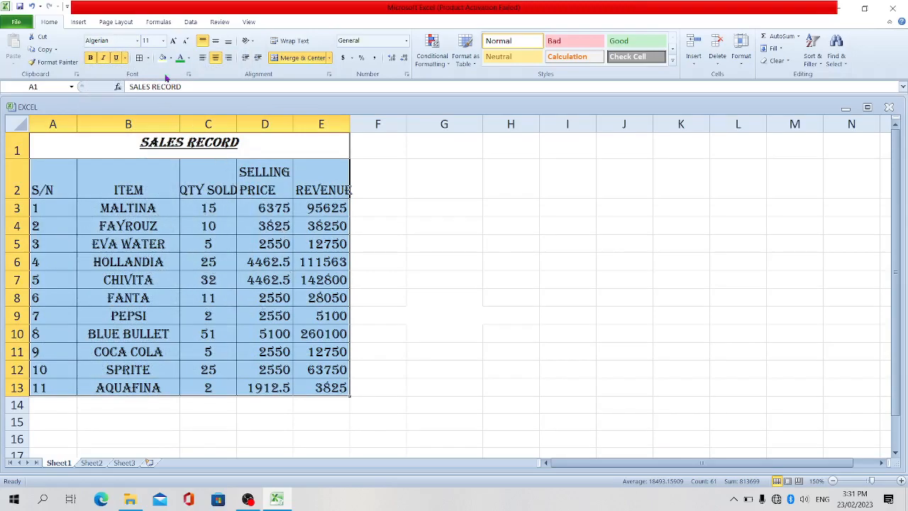
left_click(226, 208)
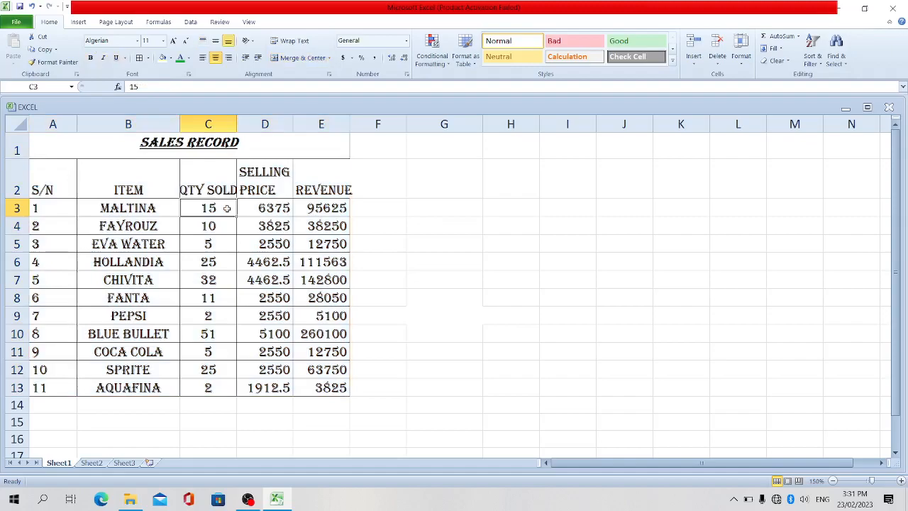
- Set the font size of the SALES RECORD title to 16
left_click(122, 143)
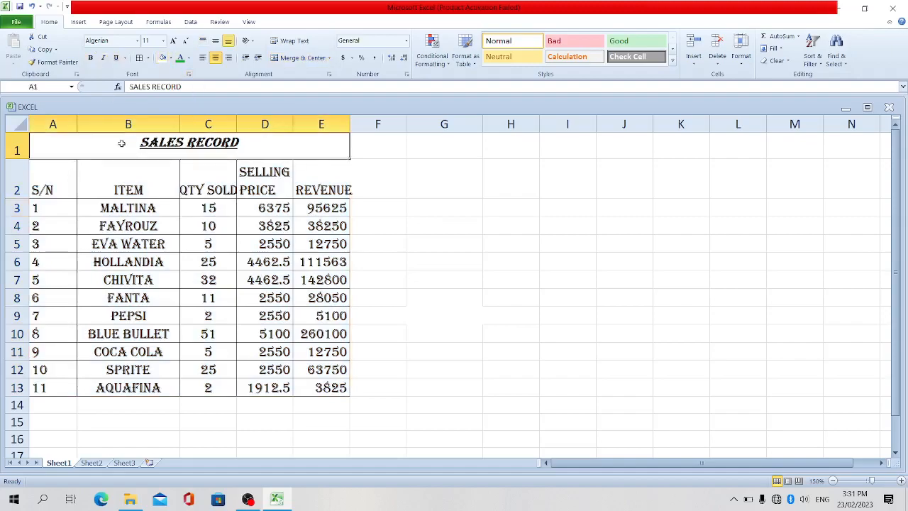
left_click(163, 41)
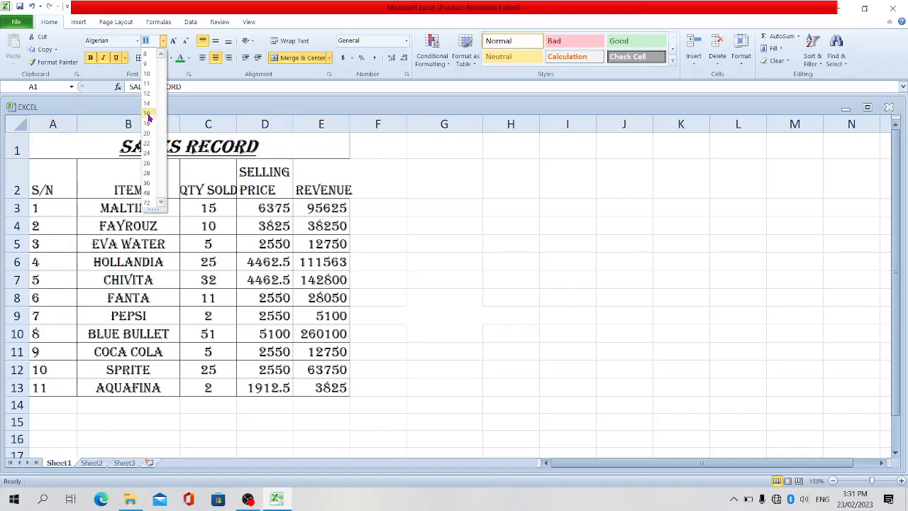
left_click(147, 114)
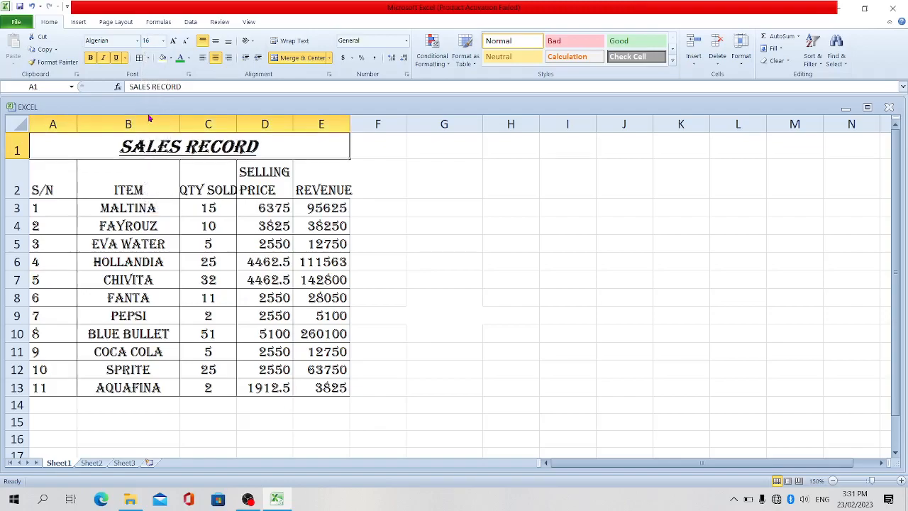
- Make the column headings in row 2, from S/N to REVENUE, bold
left_click(59, 190)
left_click_drag(59, 189, 305, 173)
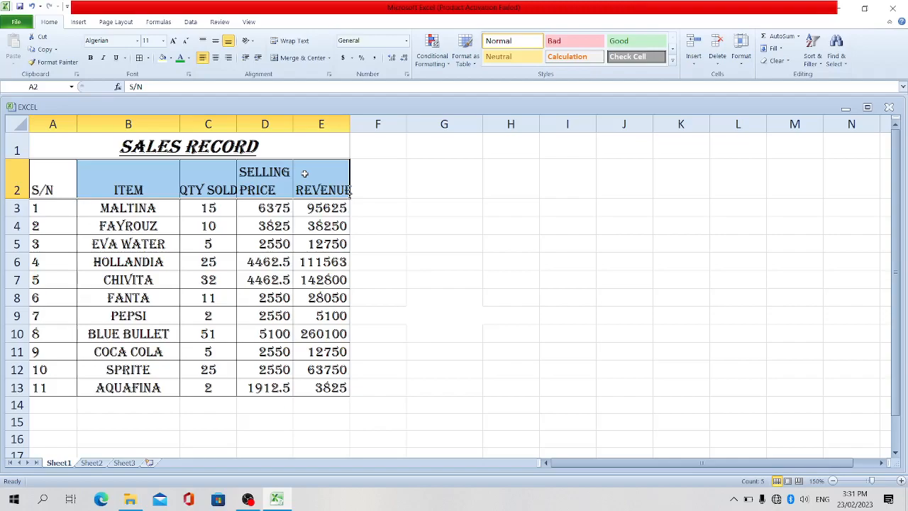
key("ctrl+b")
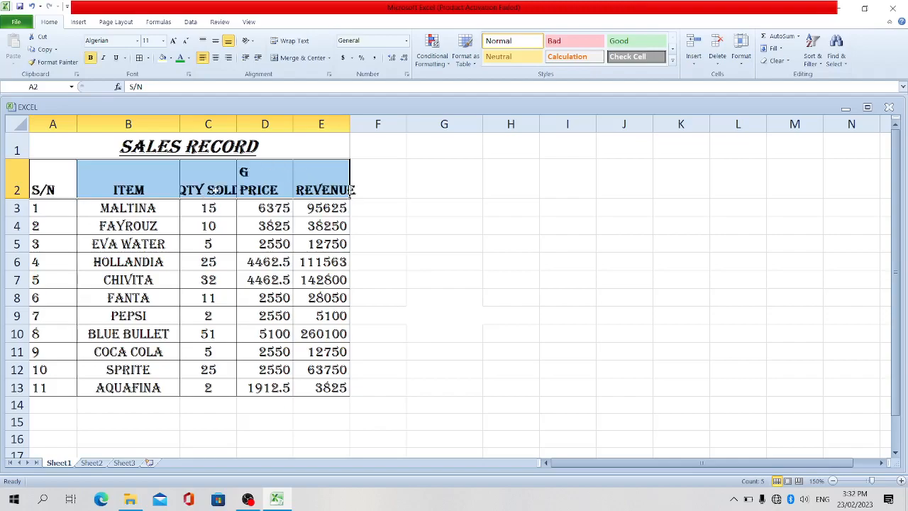
- Autofit the width of column C to its QTY SOLD heading
left_click(216, 190)
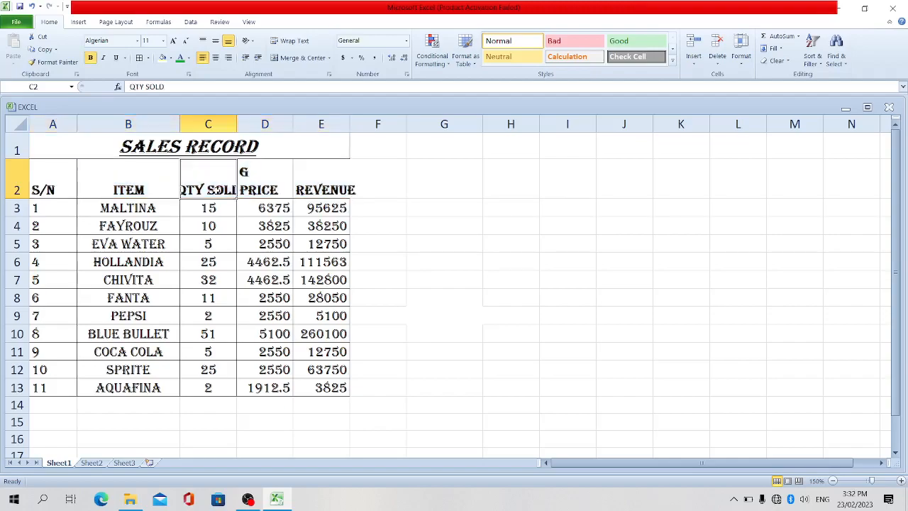
double_click(235, 125)
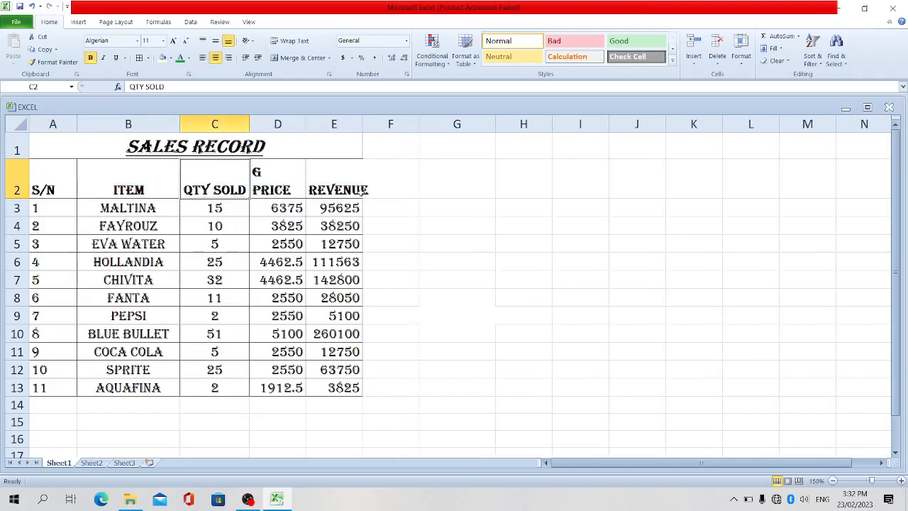
left_click(387, 180)
left_click(373, 269)
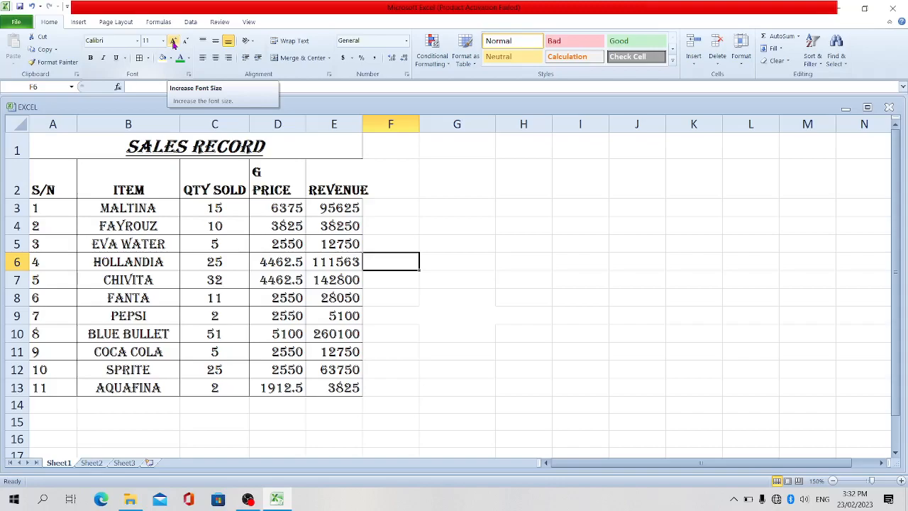
- Try increasing and decreasing the SALES RECORD title's font size in increments, ending back at 16
left_click(114, 148)
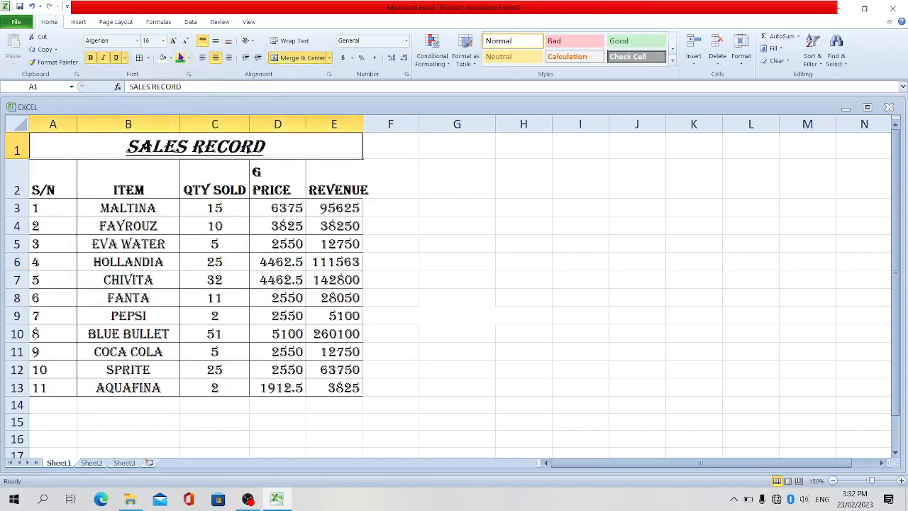
left_click(176, 44)
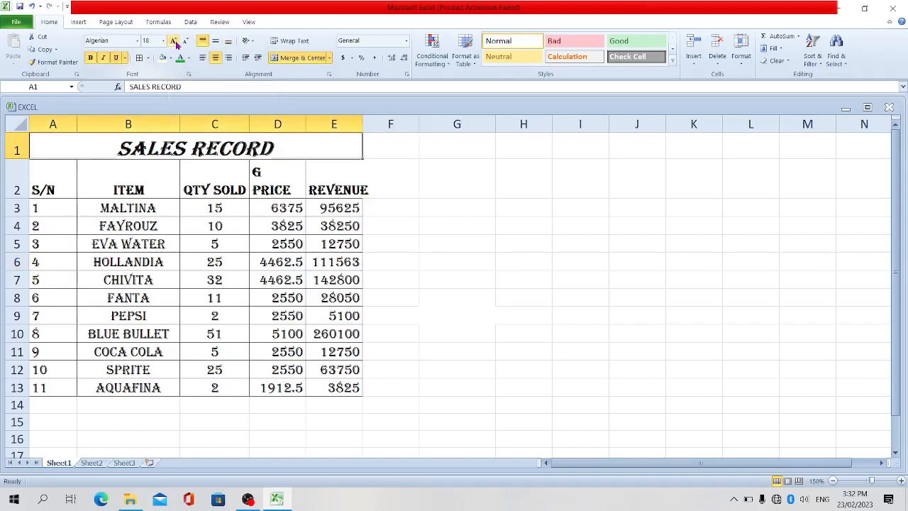
left_click(186, 42)
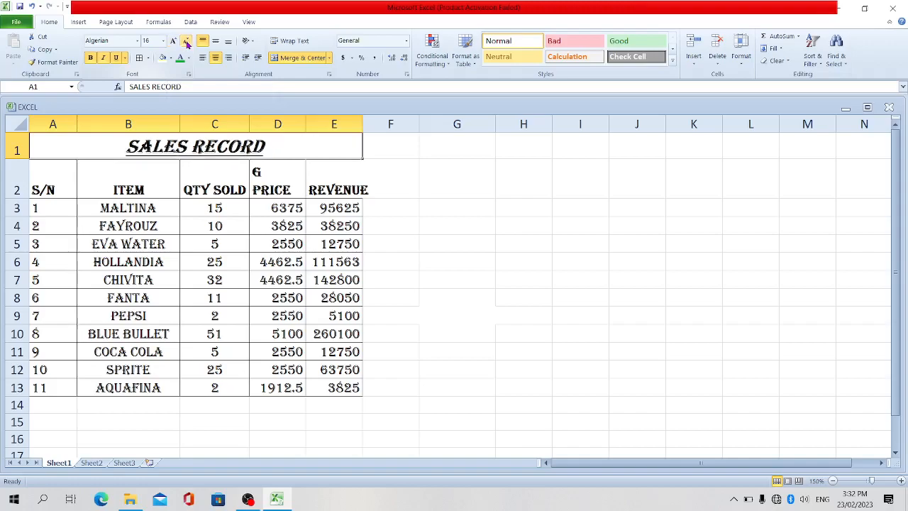
left_click(185, 43)
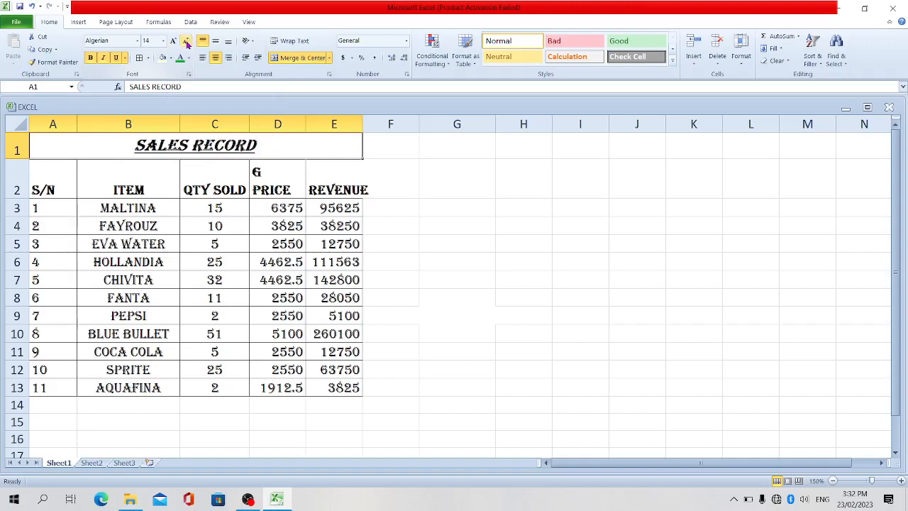
left_click(186, 42)
left_click(172, 42)
left_click(172, 43)
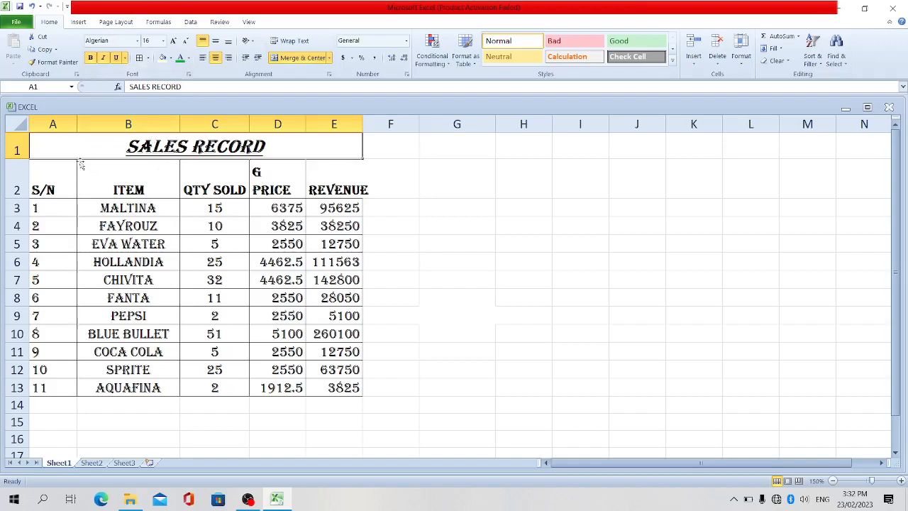
- Fill the SALES RECORD title cell with the theme color Orange, Accent 6, Darker 25%
left_click(115, 186)
left_click(53, 181)
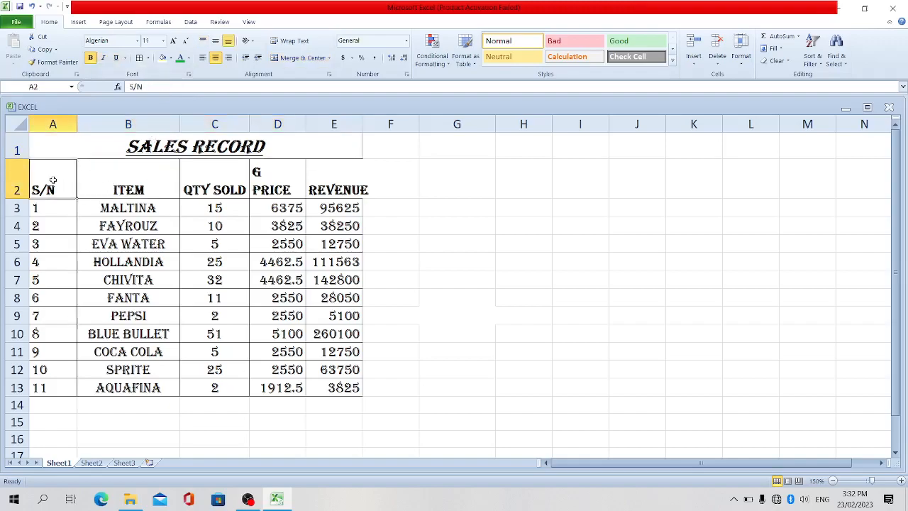
left_click(95, 146)
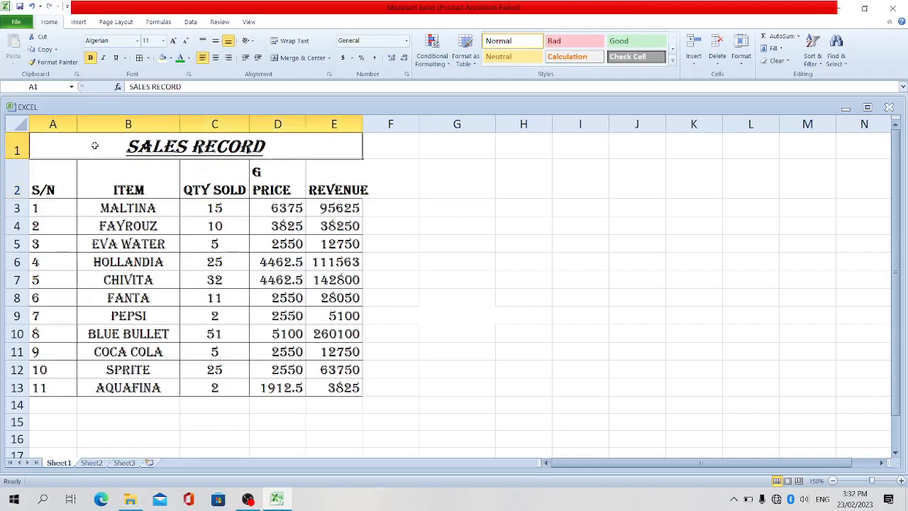
left_click(172, 58)
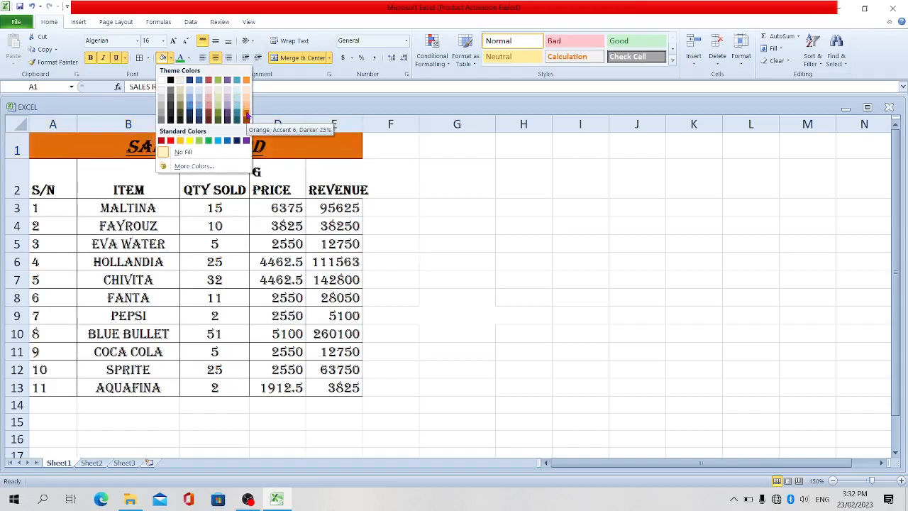
left_click(246, 115)
left_click(399, 191)
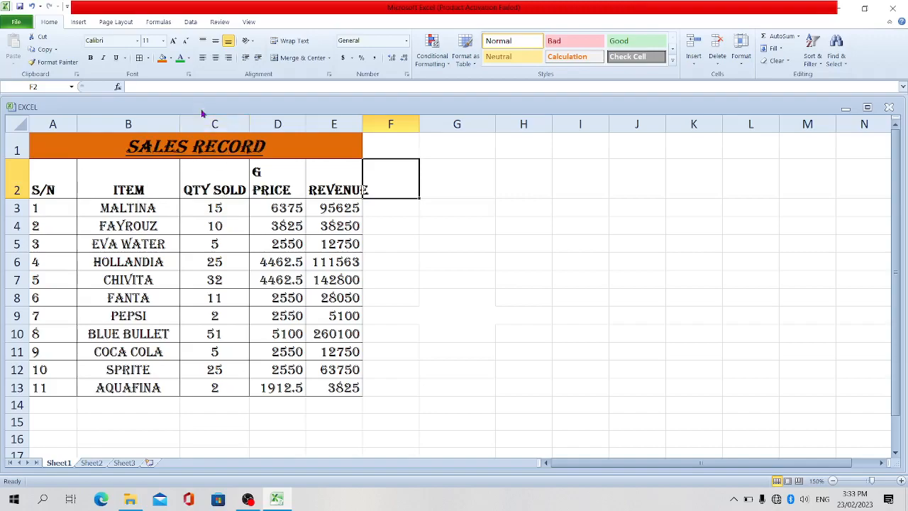
- Change the SALES RECORD title's font color to white
left_click(188, 61)
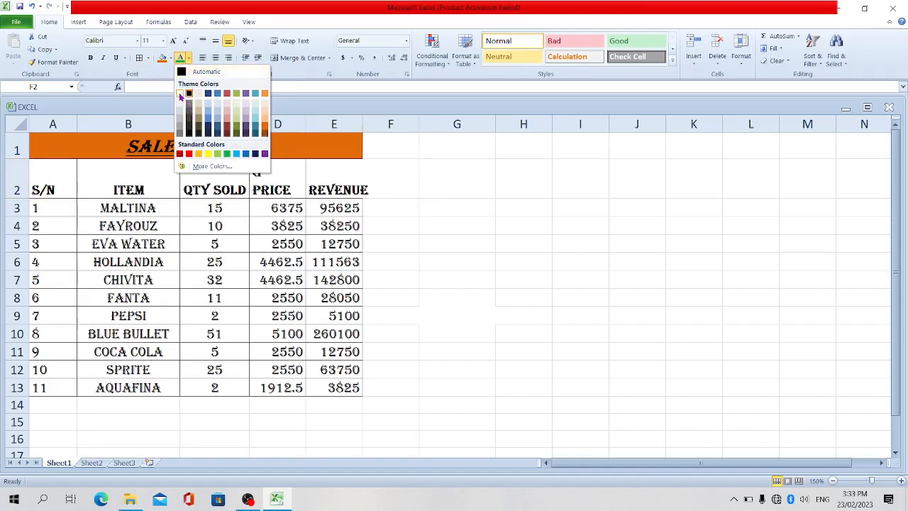
left_click(180, 96)
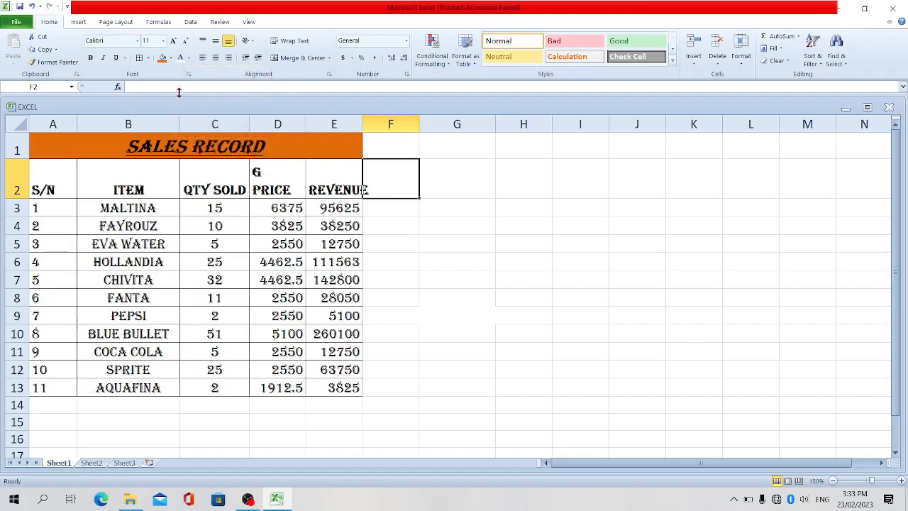
left_click(283, 145)
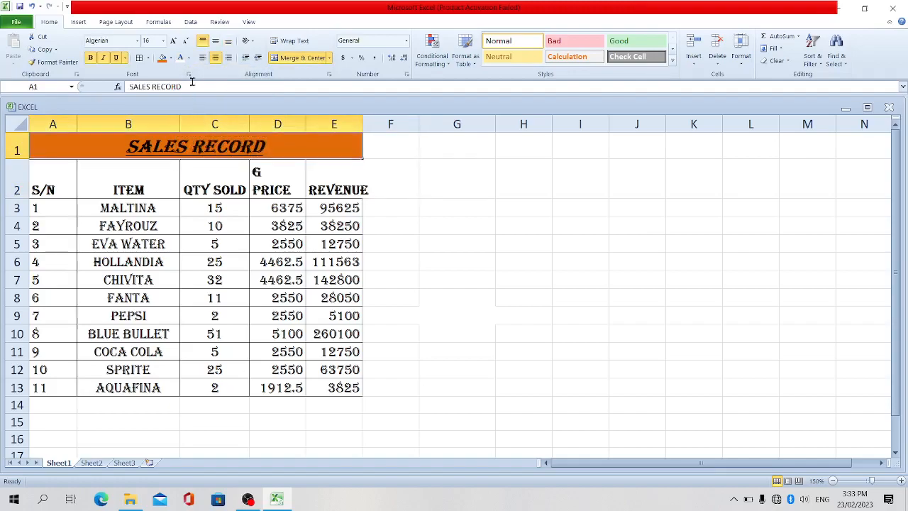
left_click(188, 58)
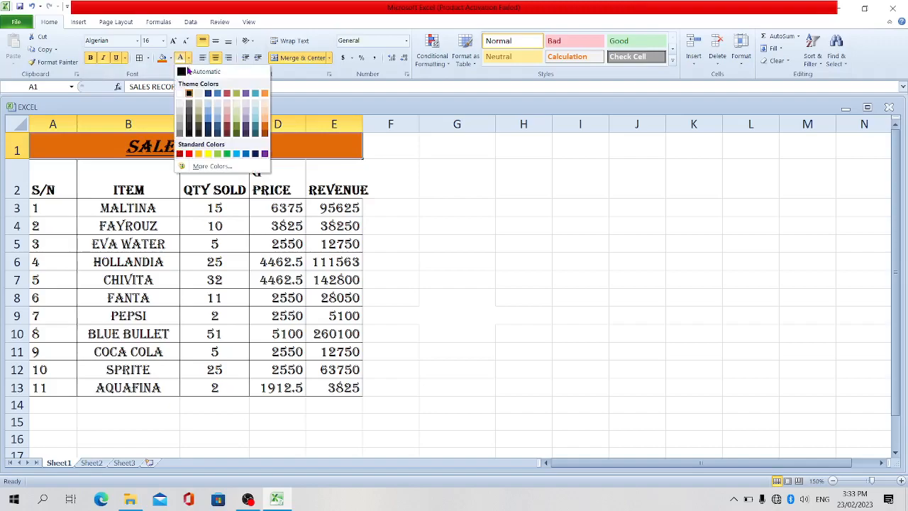
left_click(180, 96)
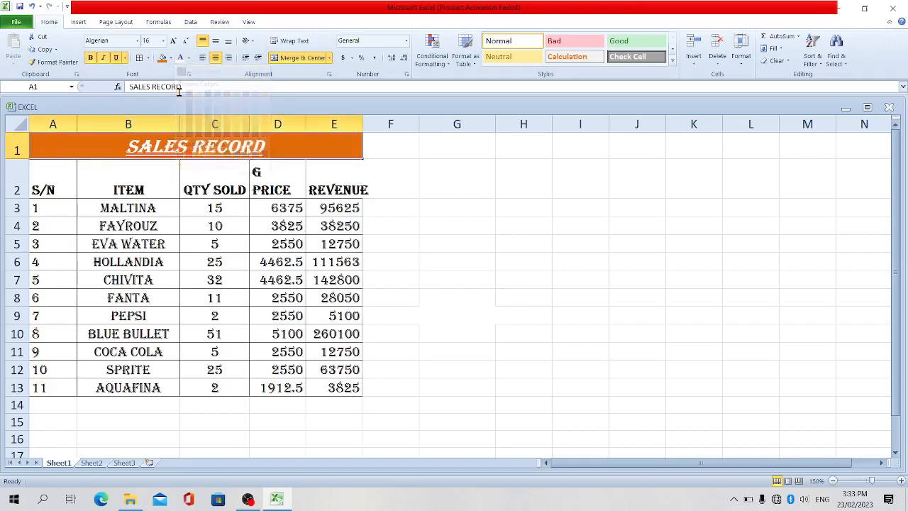
left_click(410, 232)
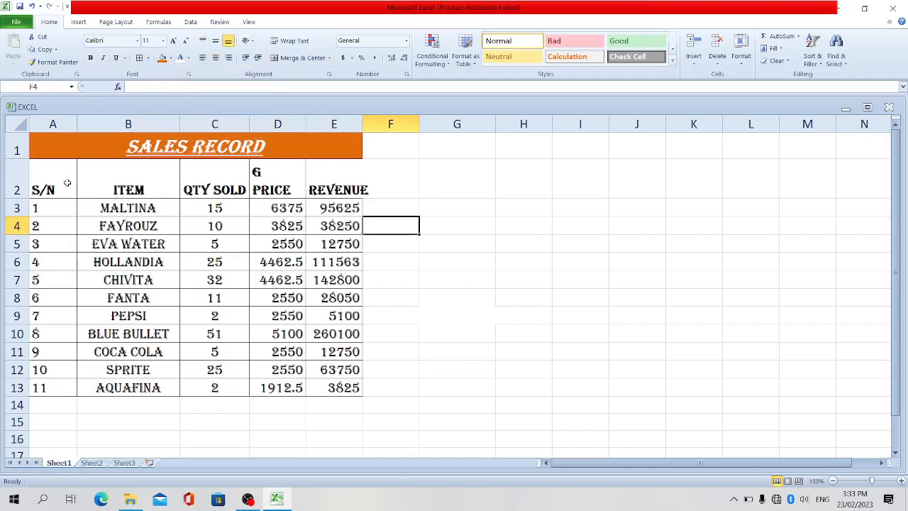
- Fill the column heading cells A2 to E2 with the gray theme color White, Background 1, Darker 25%
left_click_drag(57, 181, 322, 165)
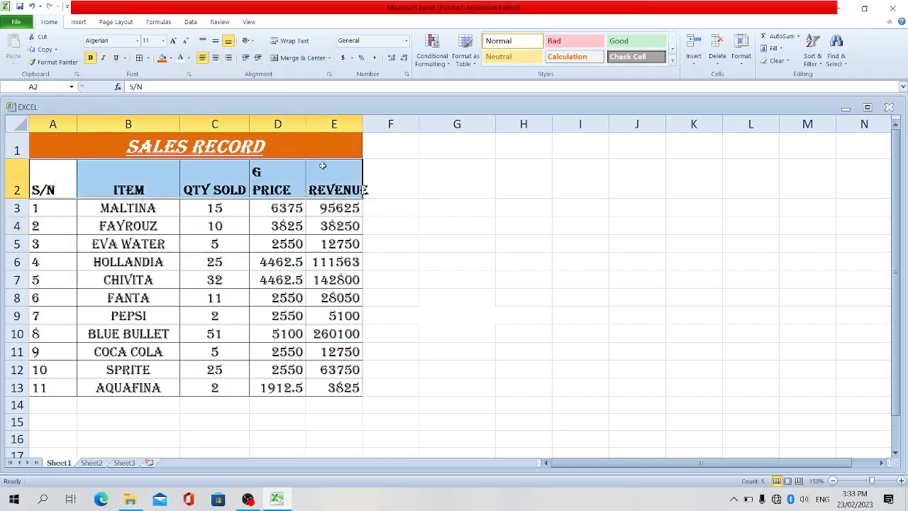
left_click(171, 59)
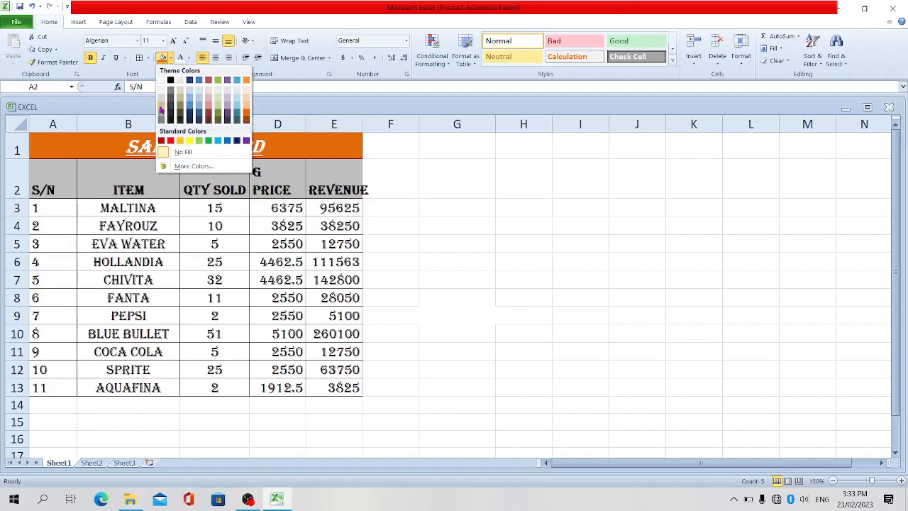
left_click(180, 98)
left_click(410, 233)
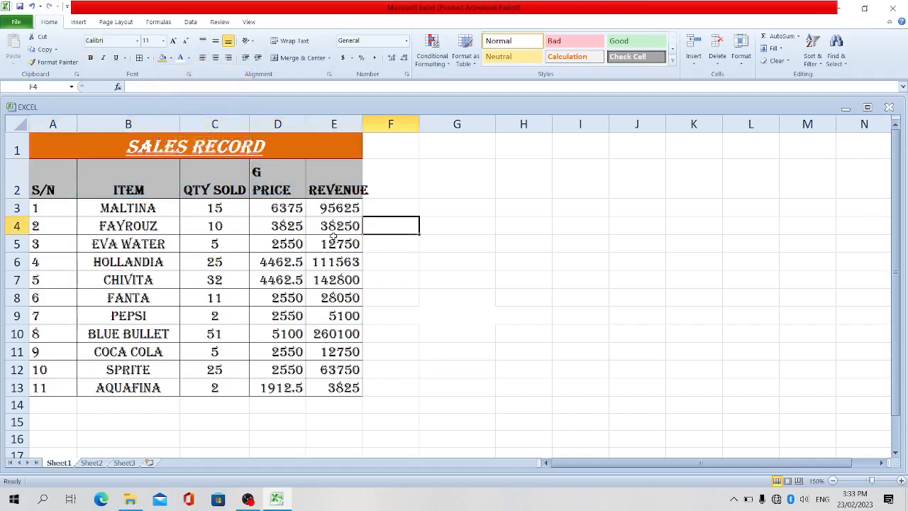